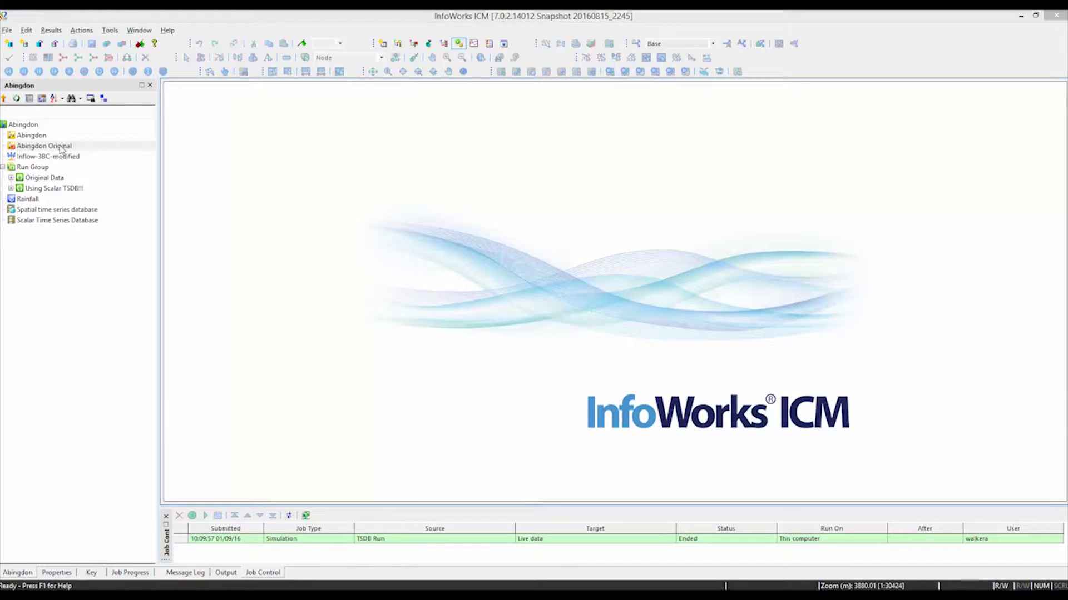
Step: Open the Abingdon Original network's GeoPlan map and shift its window slightly up and left
drag(61, 148, 255, 176)
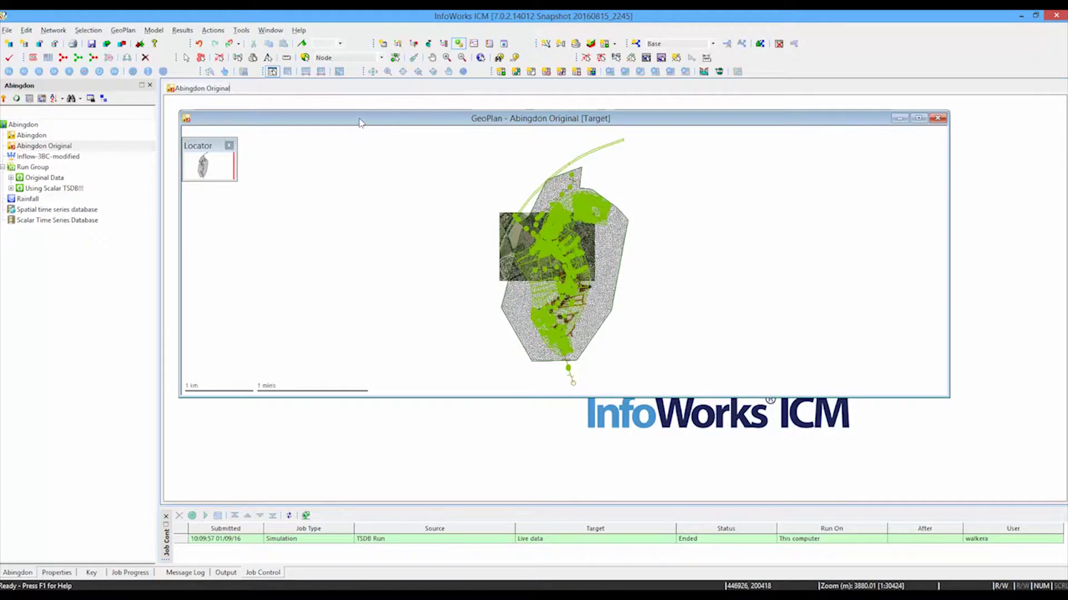
drag(359, 122, 349, 113)
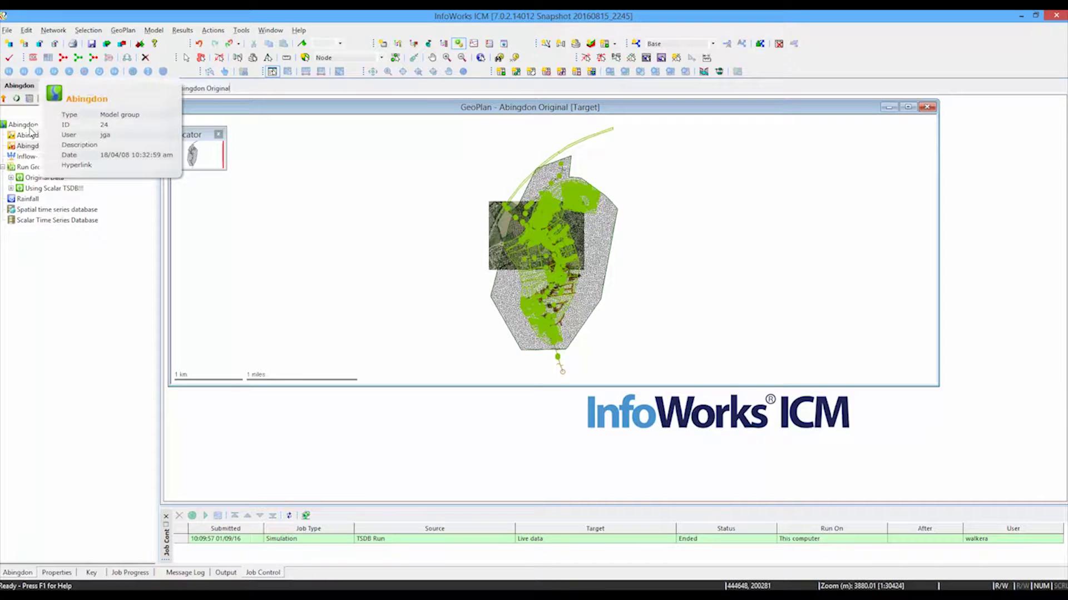
mouse_move(20, 128)
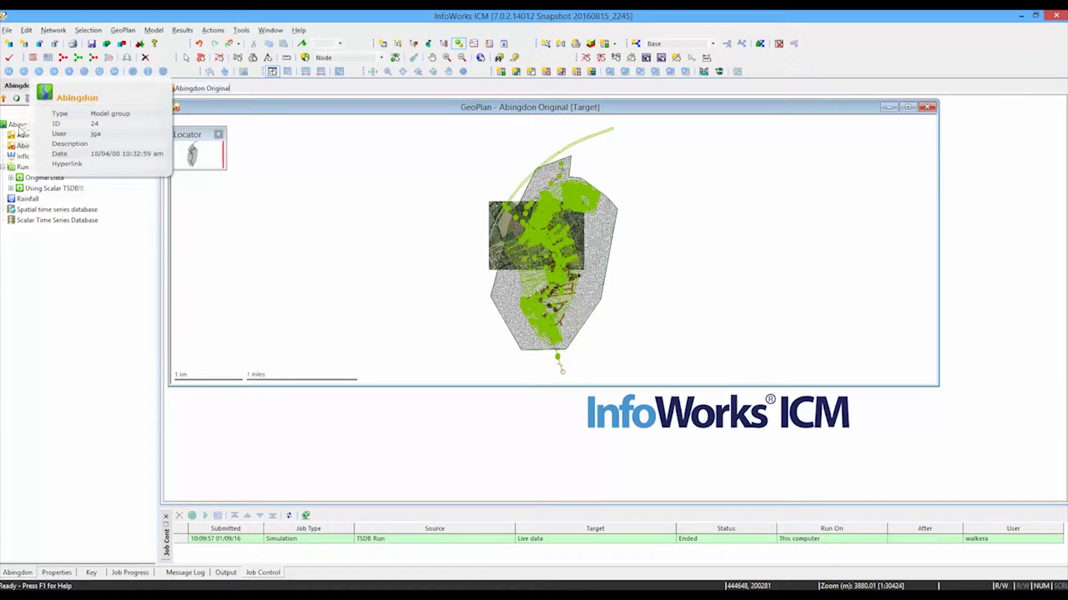
Step: Create a spatial time series database in Abingdon named 'Spatial time series database - Tutorial'
right_click(20, 129)
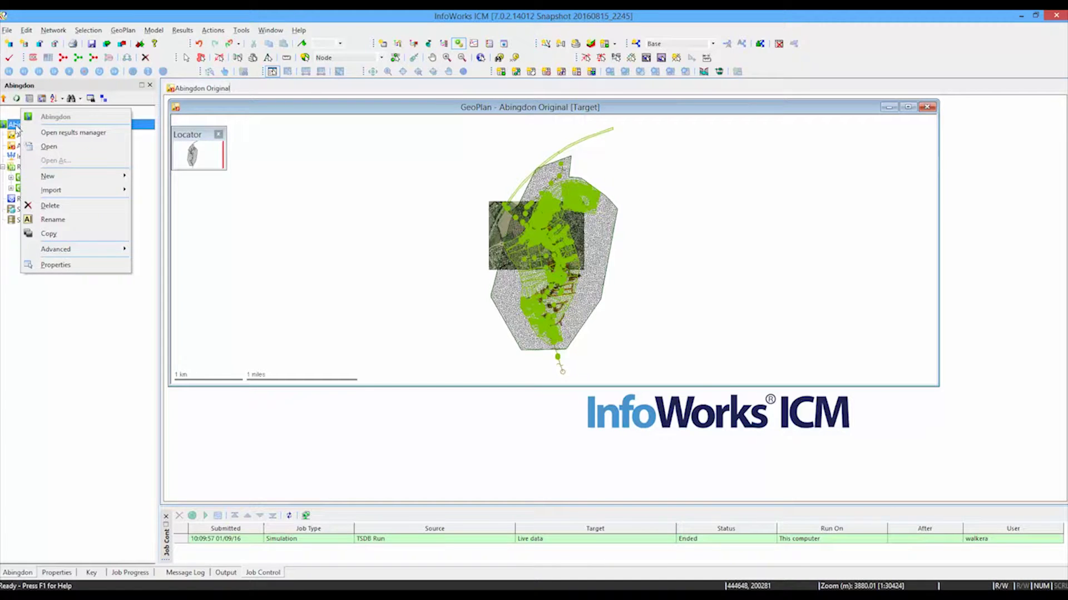
mouse_move(66, 179)
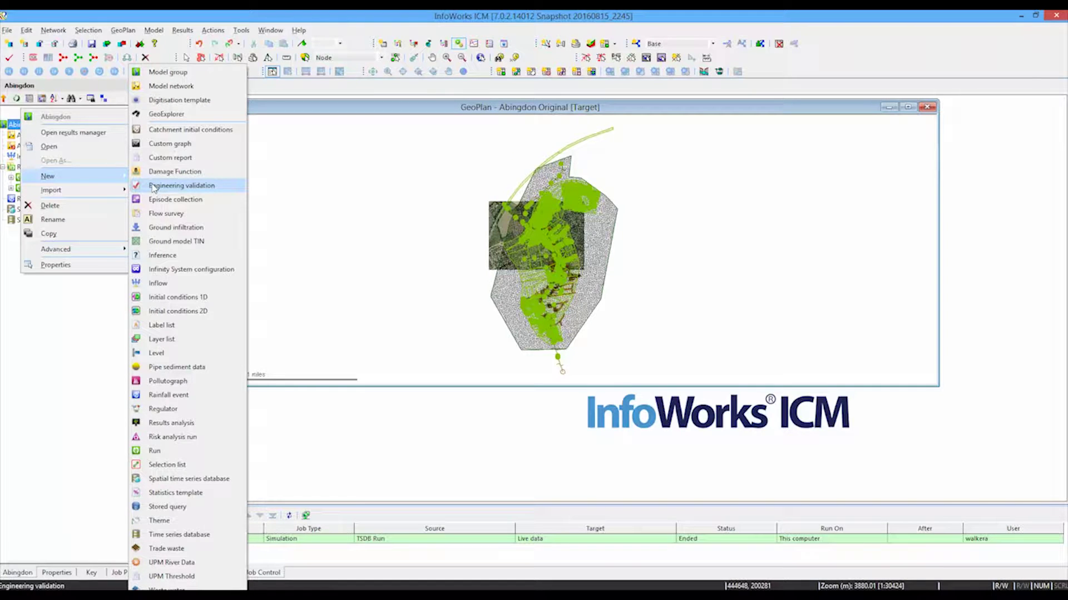
click(170, 480)
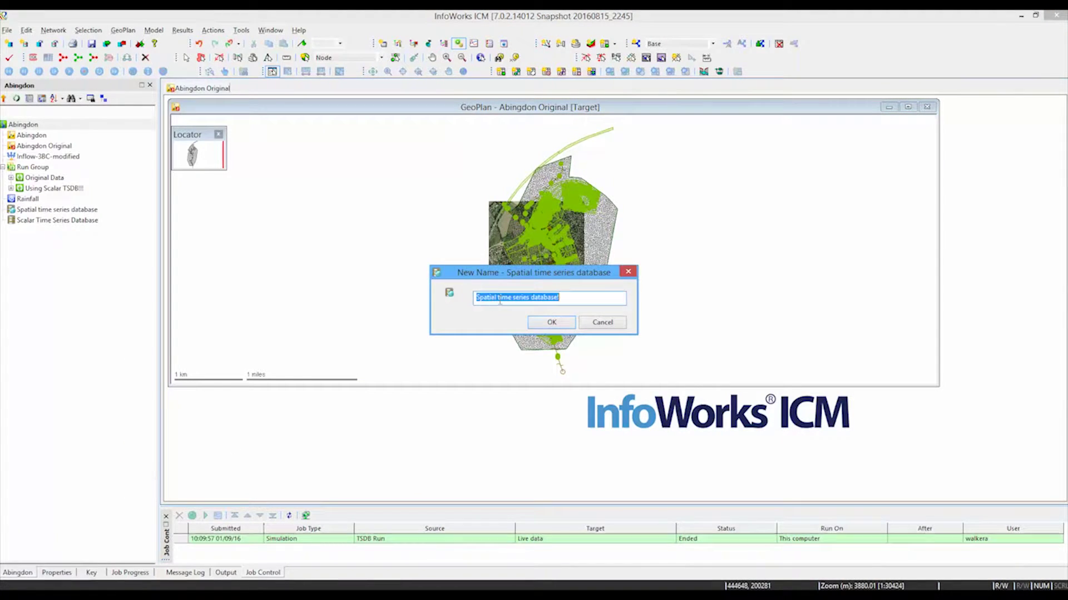
click(574, 300)
text(- Tu)
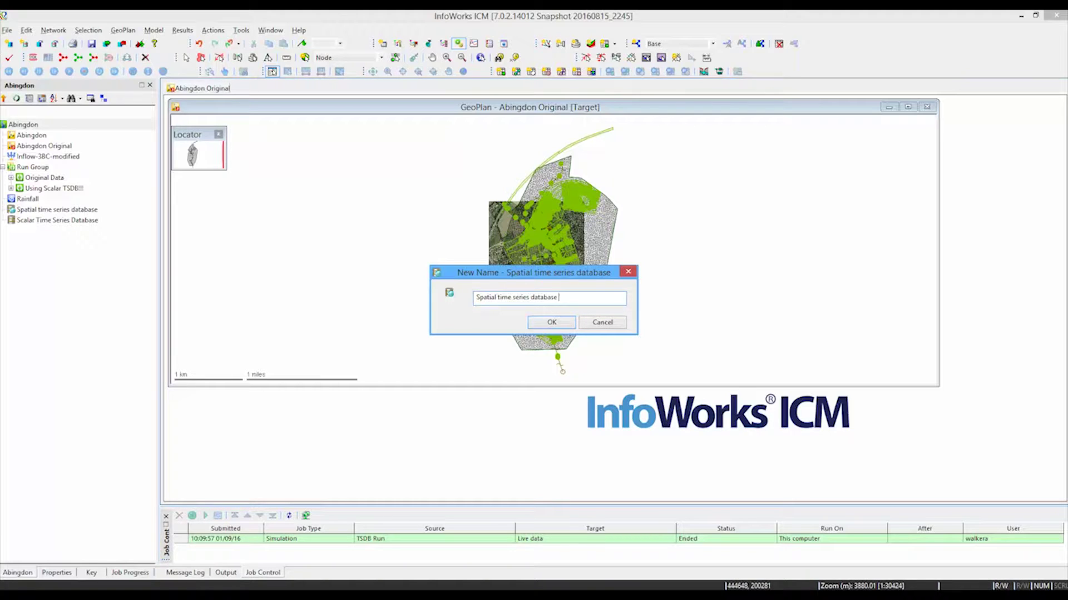
text(torial)
click(552, 322)
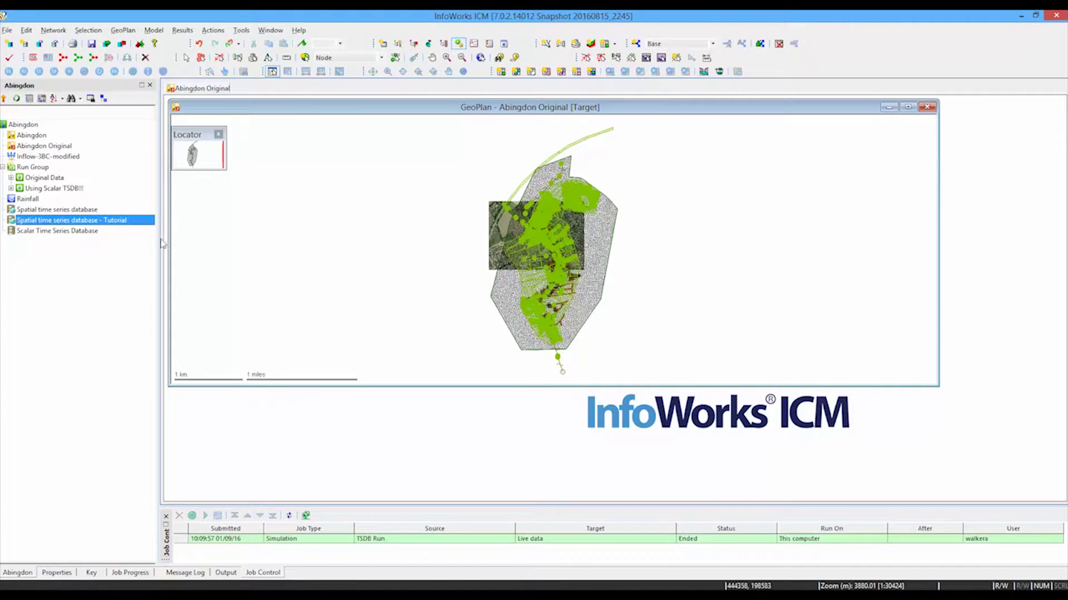
mouse_move(135, 226)
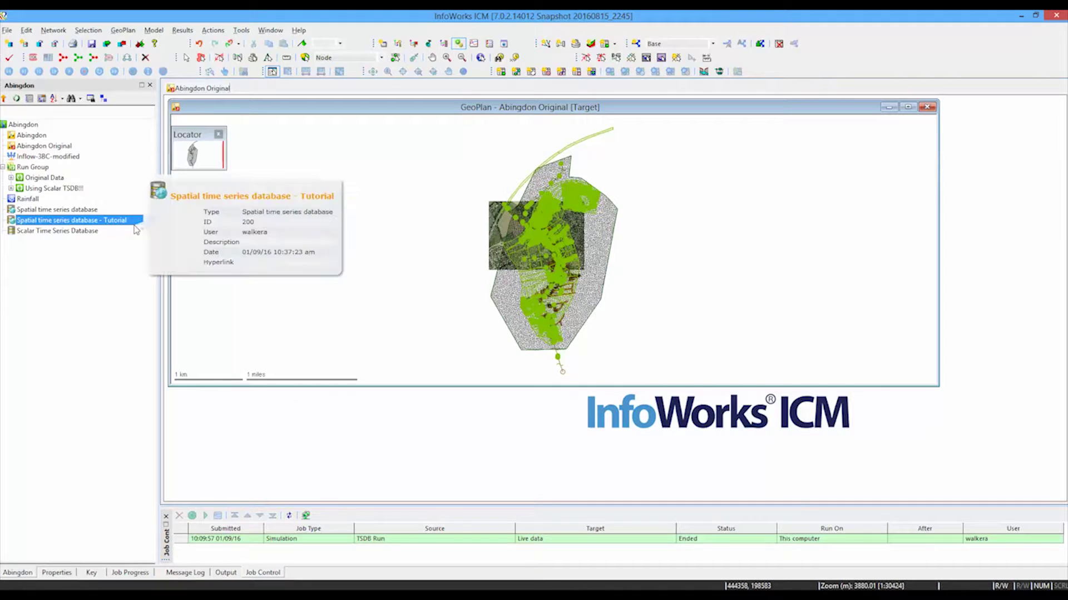
right_click(84, 223)
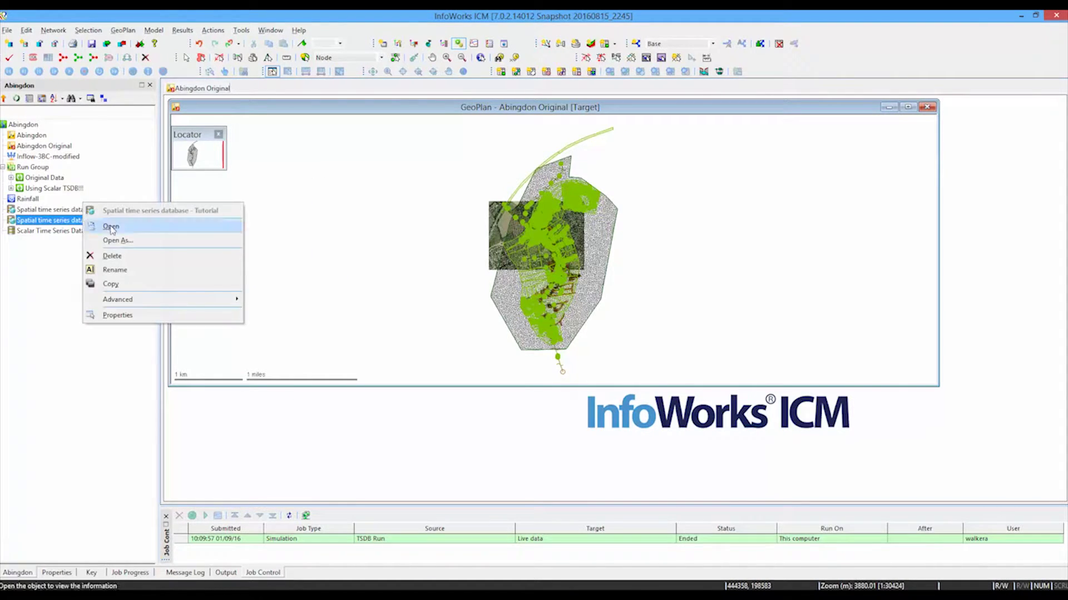
Step: Add a data stream named 'Nimrod' with NIMROD (observed) as its data file format
click(111, 226)
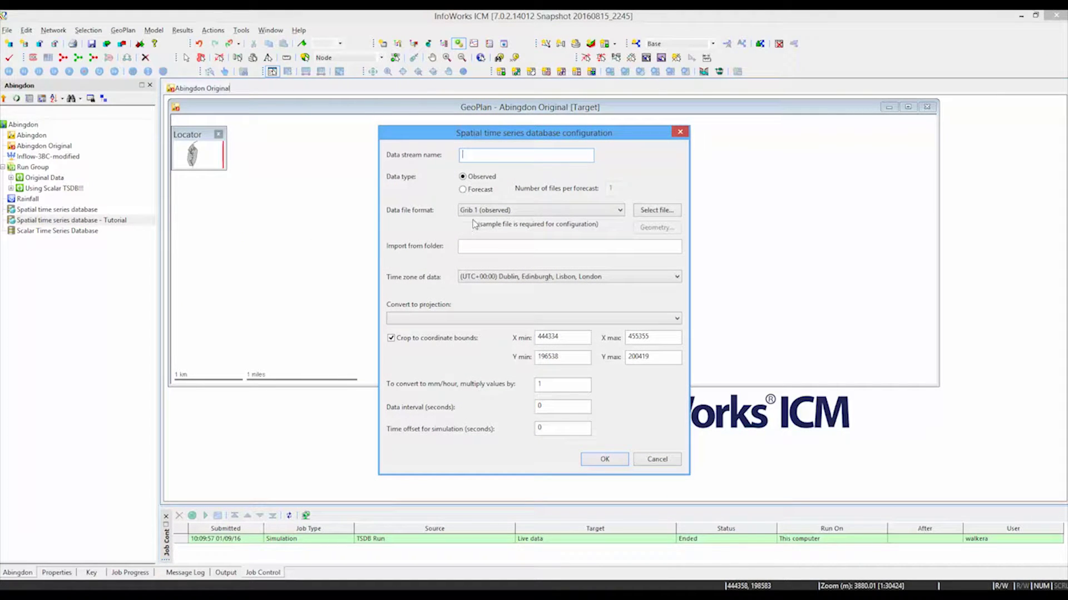
click(484, 217)
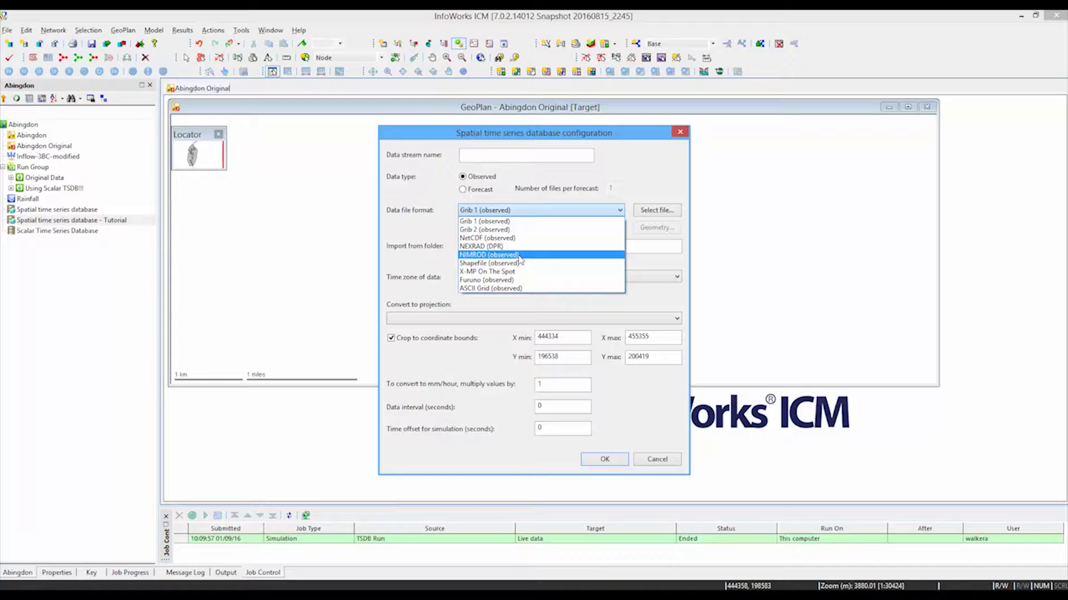
click(633, 174)
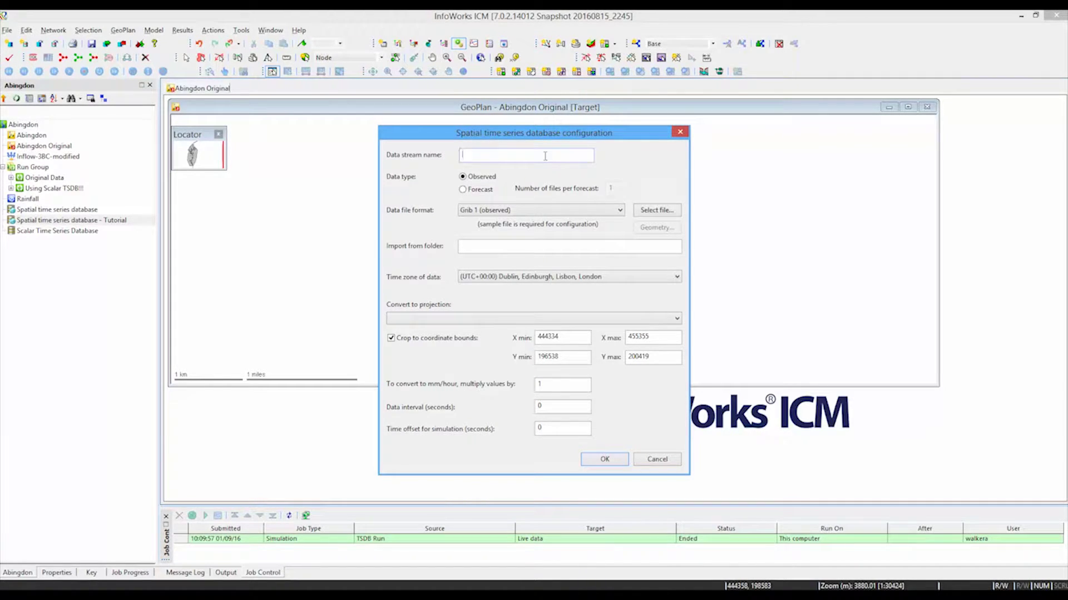
text(Nimrod)
click(540, 211)
click(526, 256)
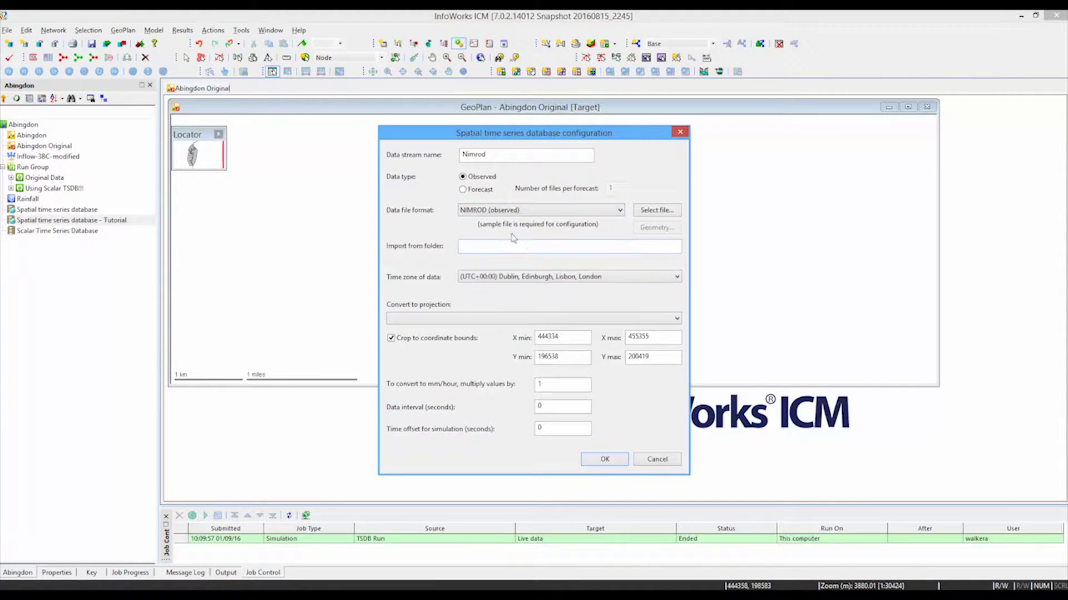
Step: Select rdcomp_thames_20131223_0000.DAT from D: ICM Live > Abingdon > TSDB NIMROD loaded folders
click(653, 213)
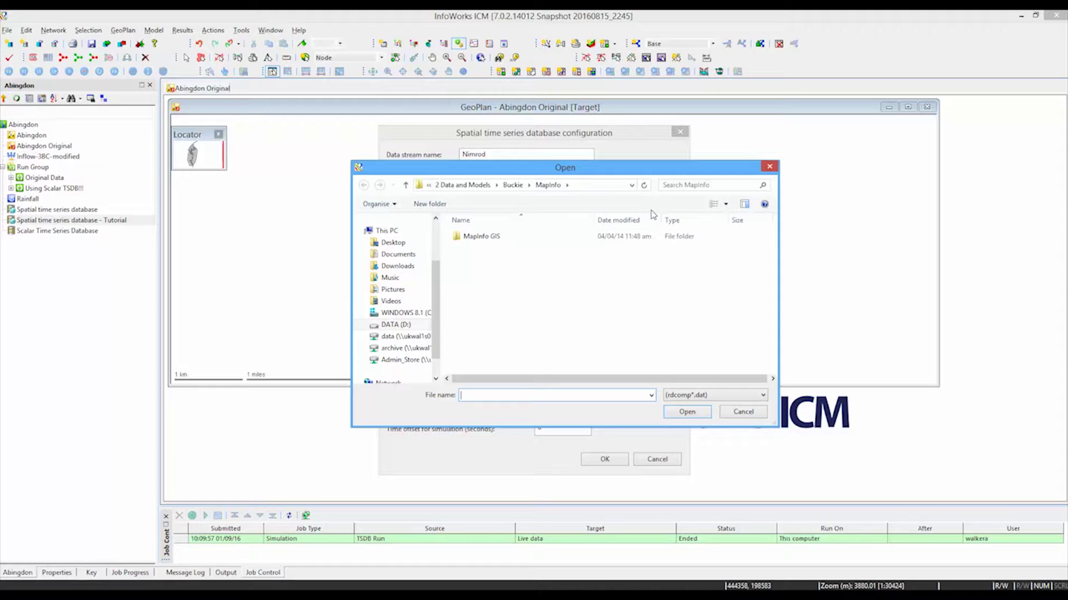
click(429, 185)
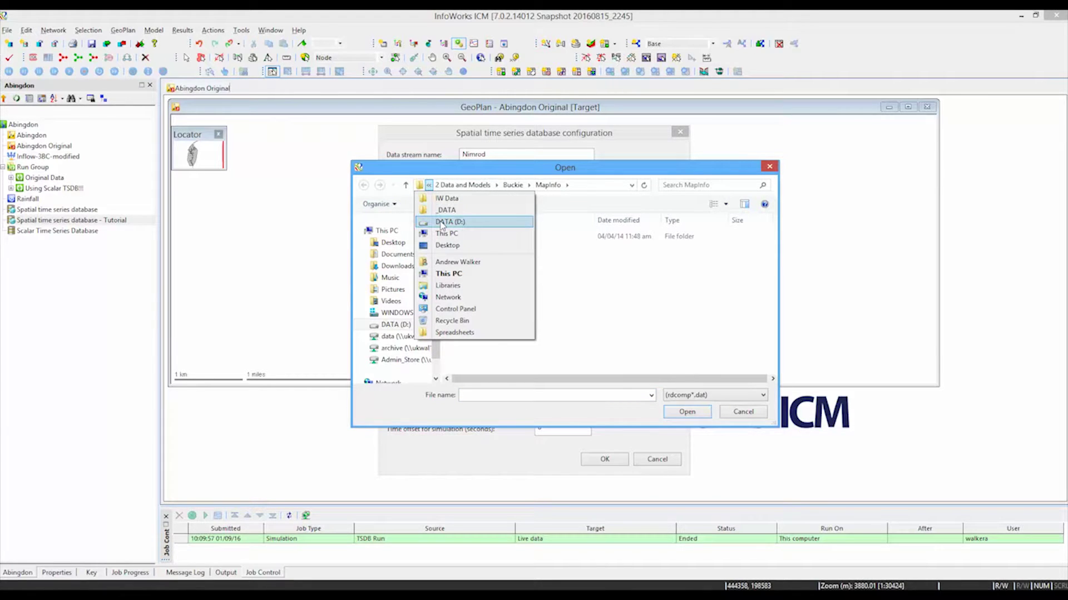
click(444, 221)
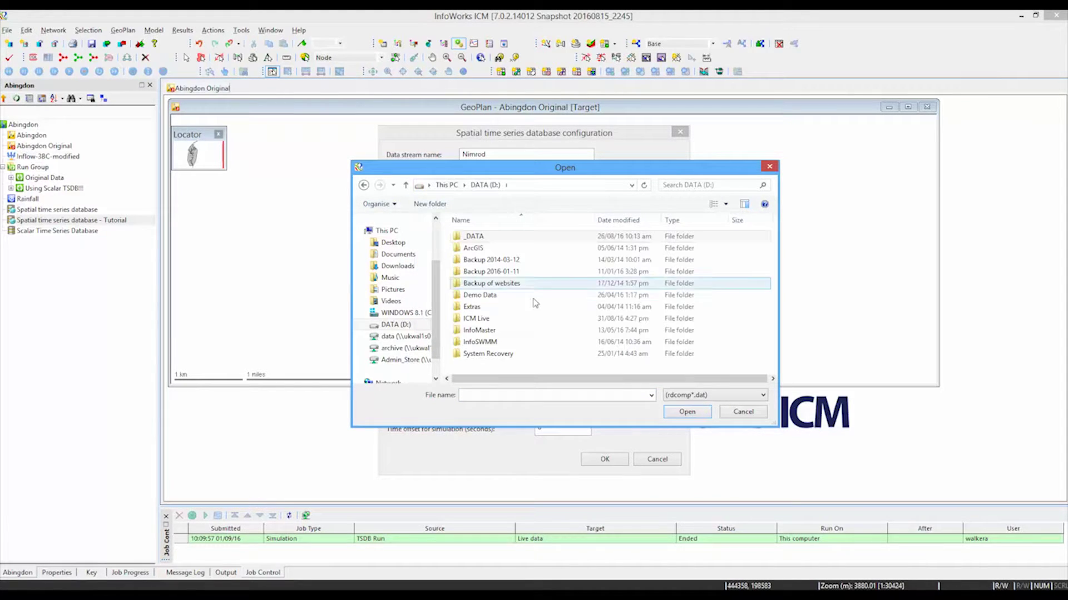
double_click(507, 318)
double_click(489, 239)
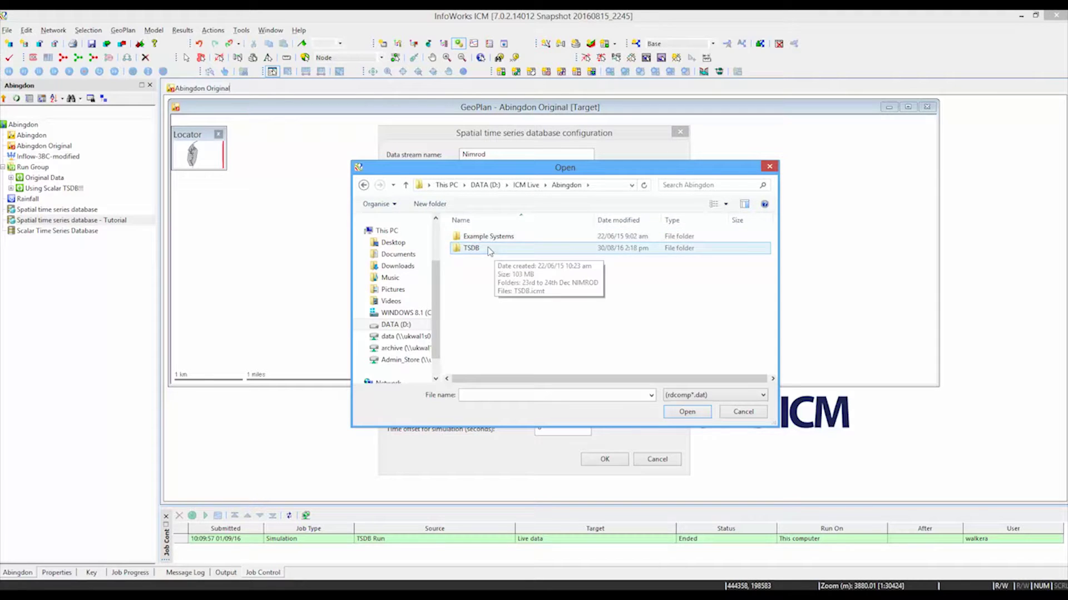
double_click(490, 248)
double_click(493, 238)
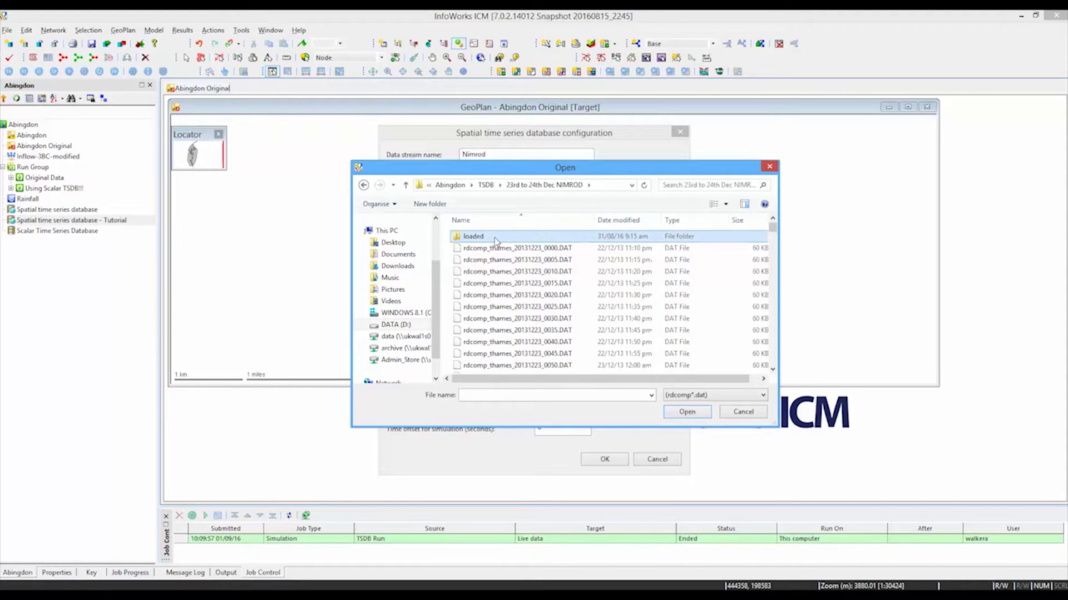
double_click(496, 237)
double_click(496, 238)
double_click(496, 237)
click(496, 237)
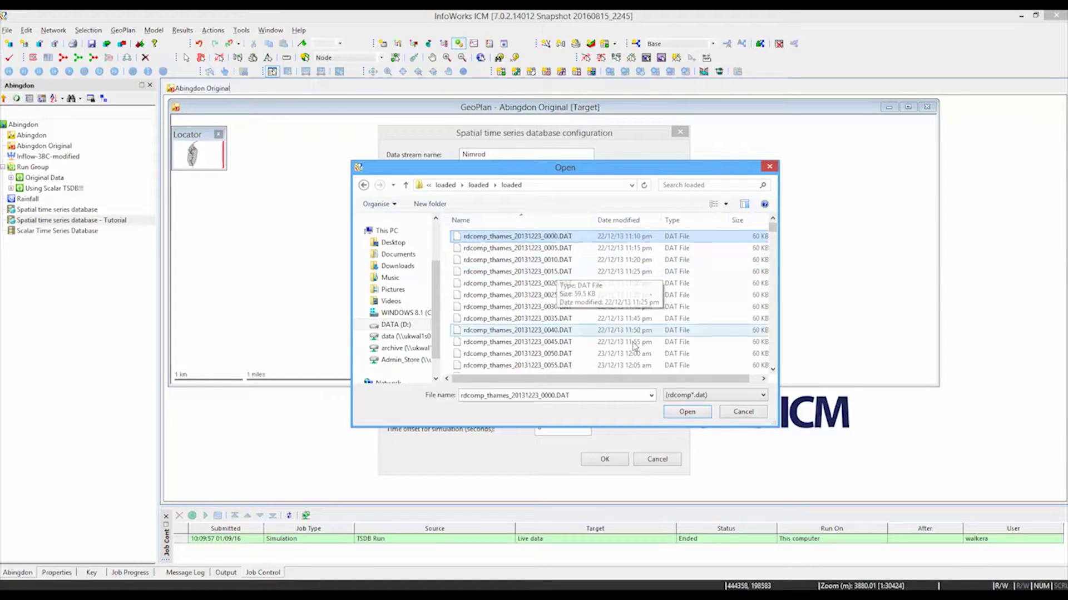
Step: Load the sample file to fill the import folder and crop bounds, then save the configuration
click(681, 413)
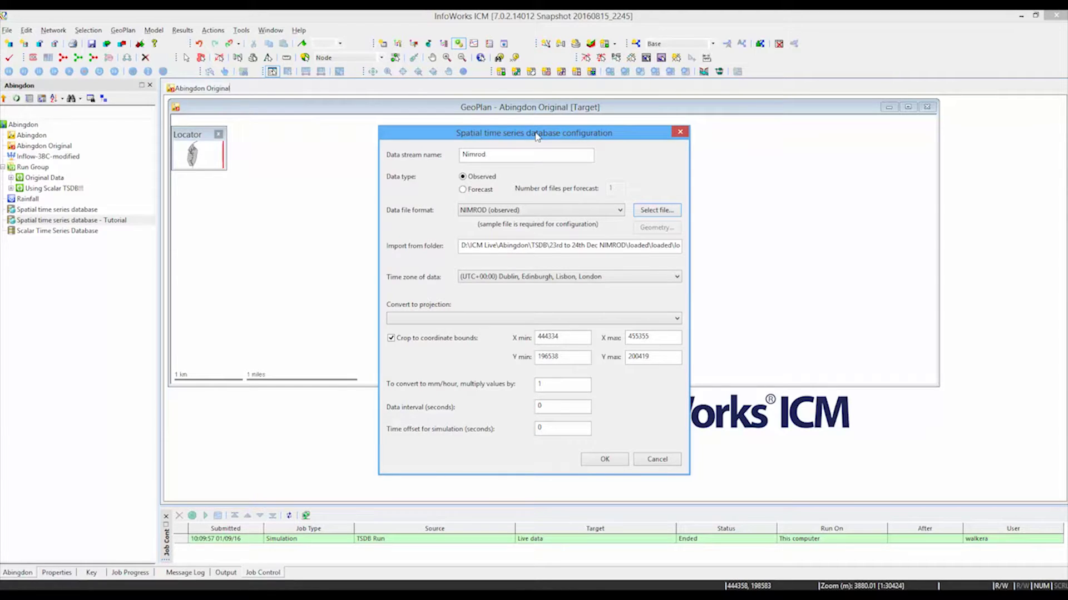
drag(537, 137, 811, 132)
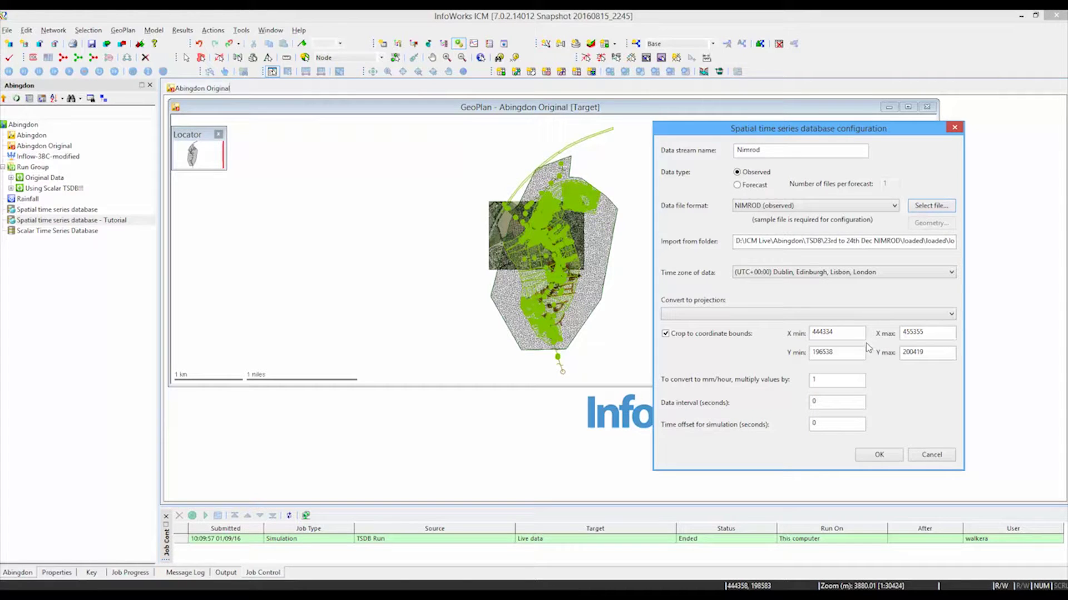
click(882, 455)
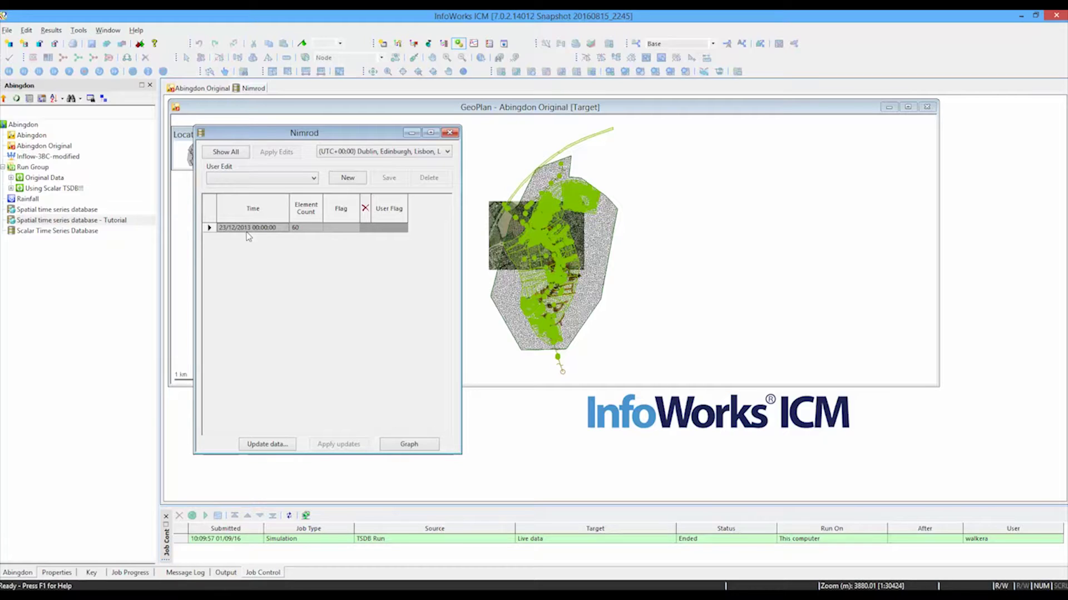
Step: Bring up the Update Time Series Data options for the Nimrod stream
click(267, 445)
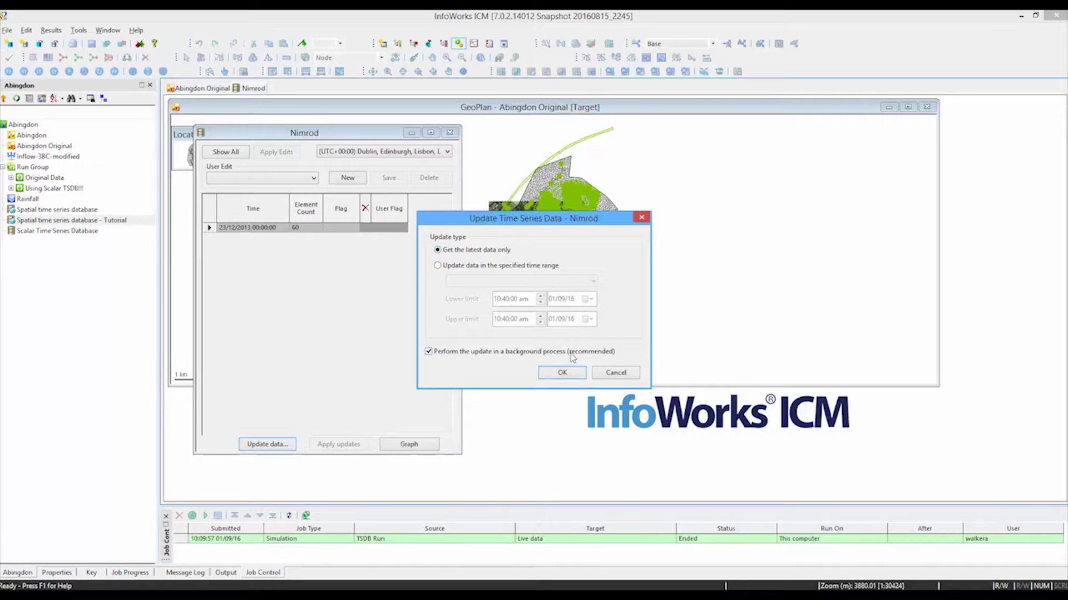
Step: Fetch only the latest Nimrod data and schedule the update to run now locally
click(562, 372)
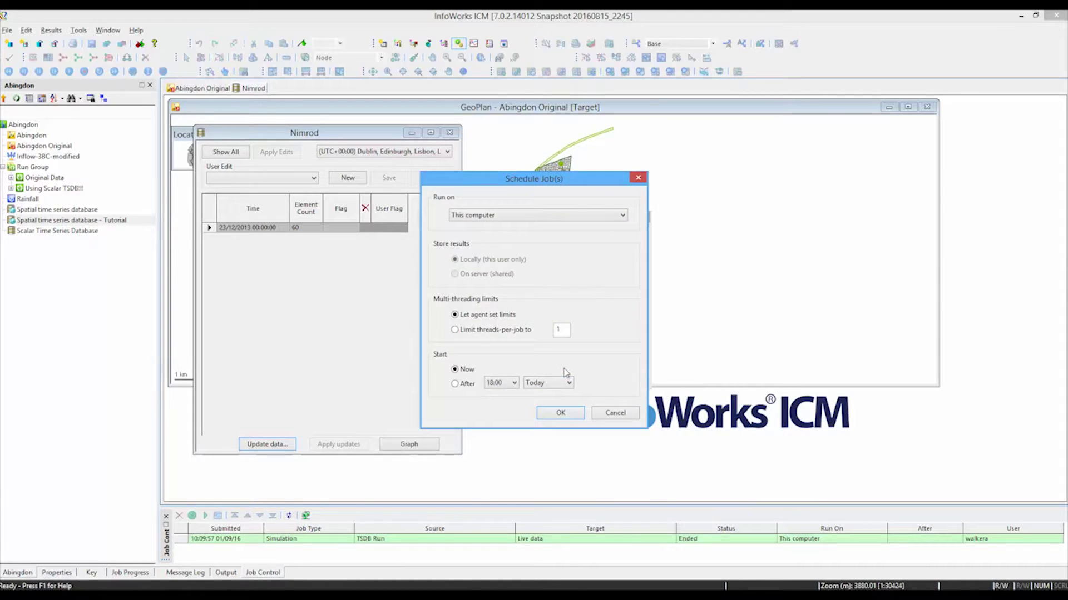
click(560, 412)
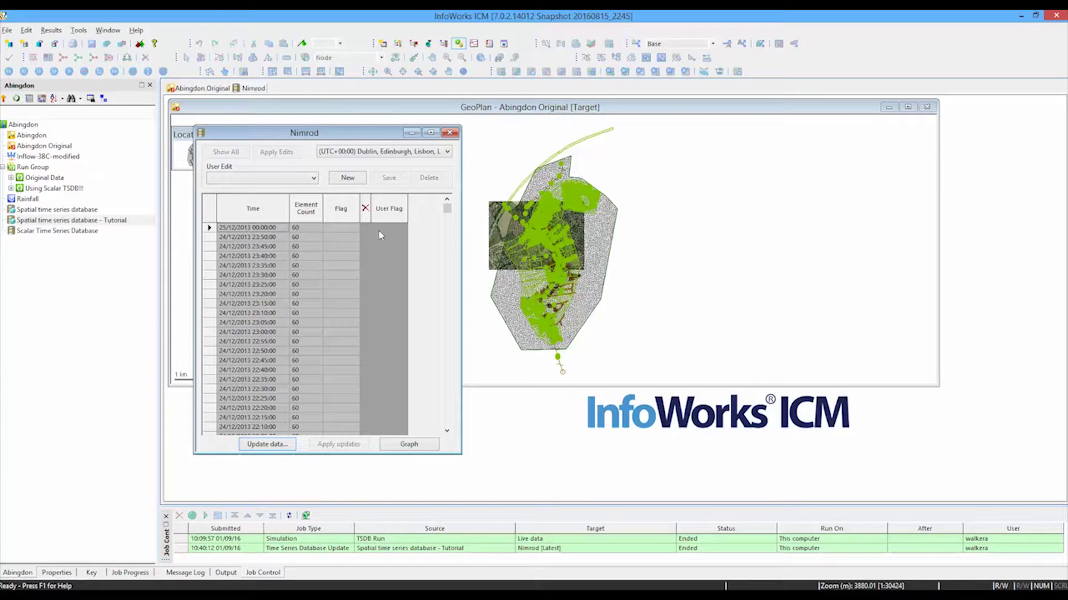
click(412, 449)
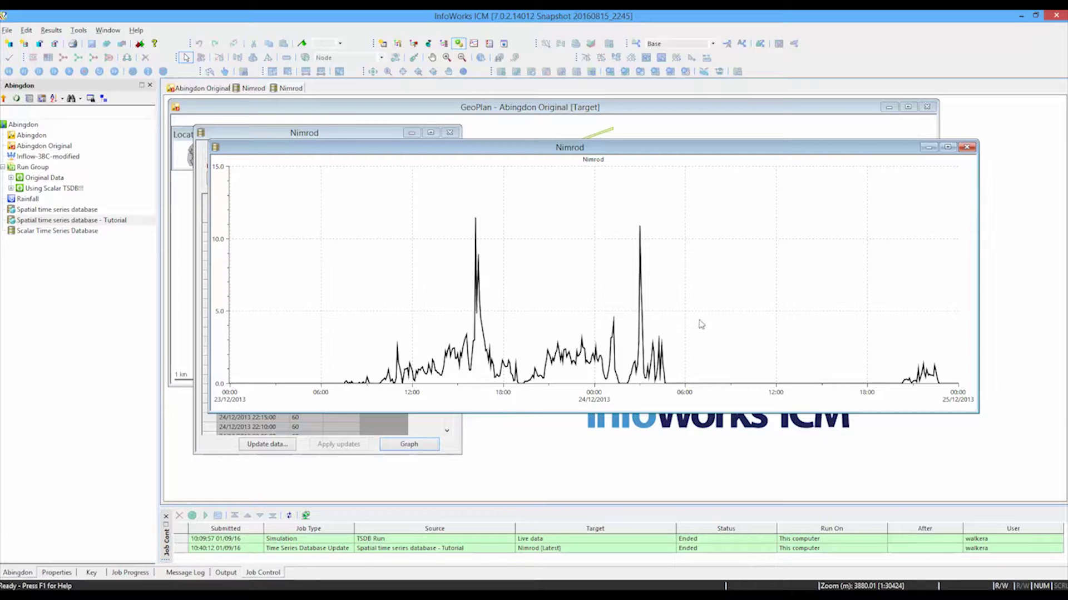
click(967, 147)
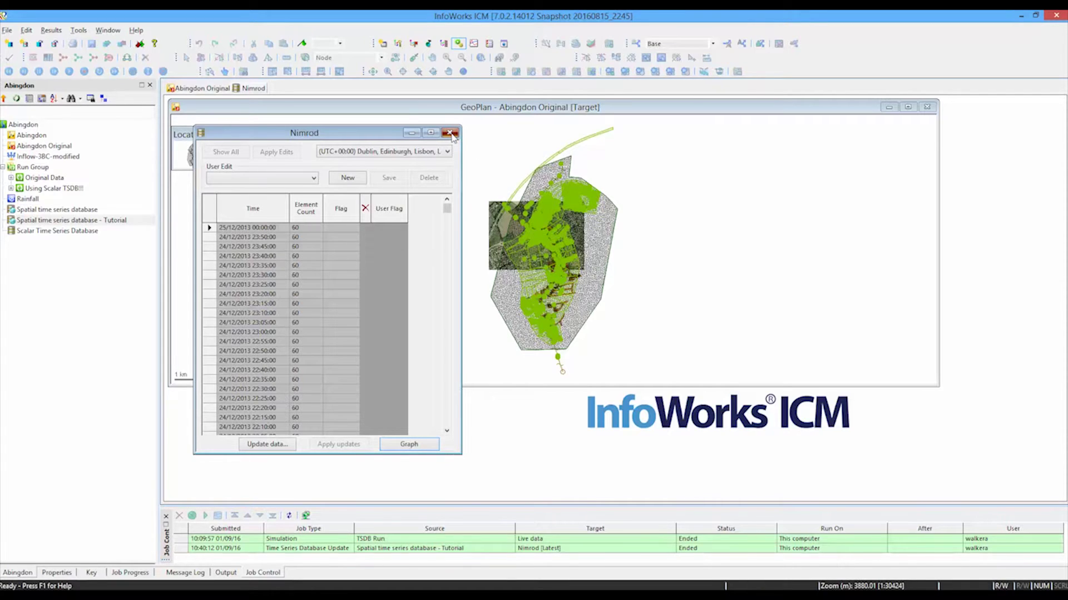
Step: Close the Nimrod grid and map, then view the Using Scalar TSDB!!! run's TSDB options
click(449, 133)
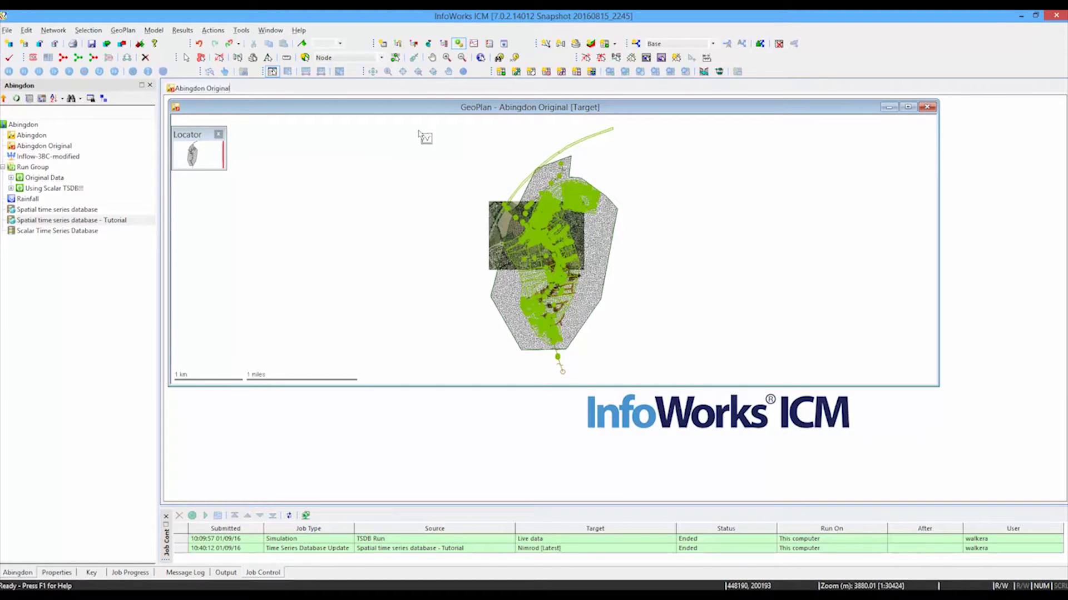
click(926, 106)
double_click(54, 188)
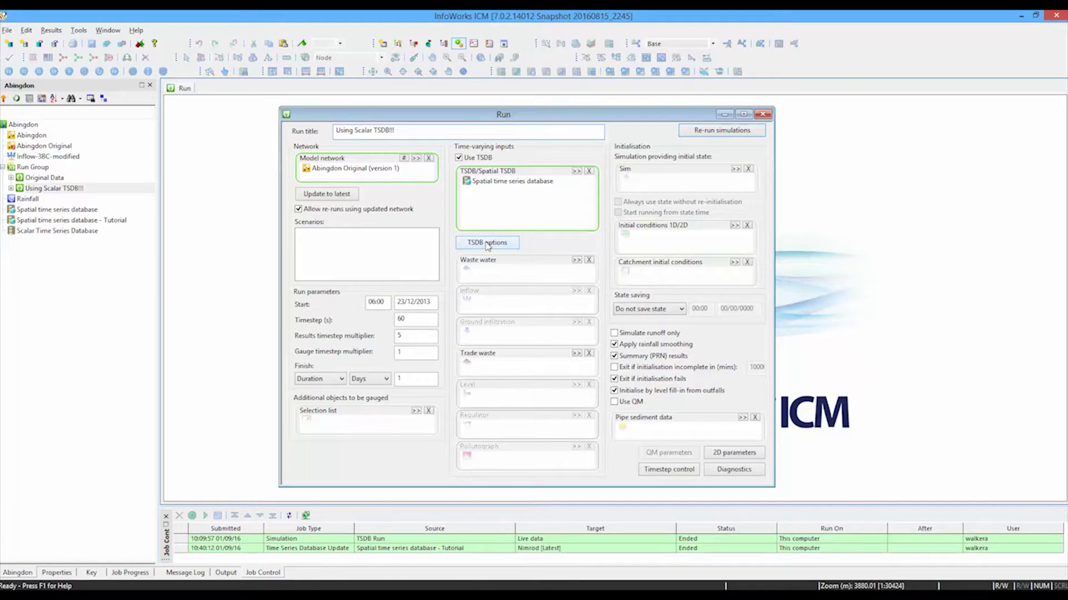
click(487, 244)
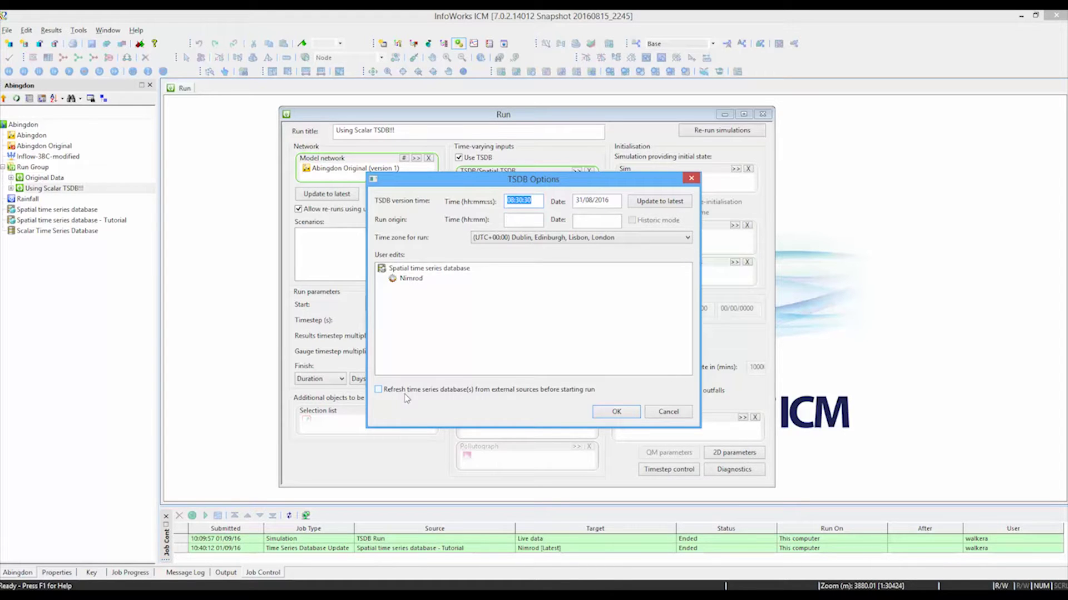
Step: Cancel the TSDB Options unchanged and close the Using Scalar TSDB!!! run dialog
click(664, 415)
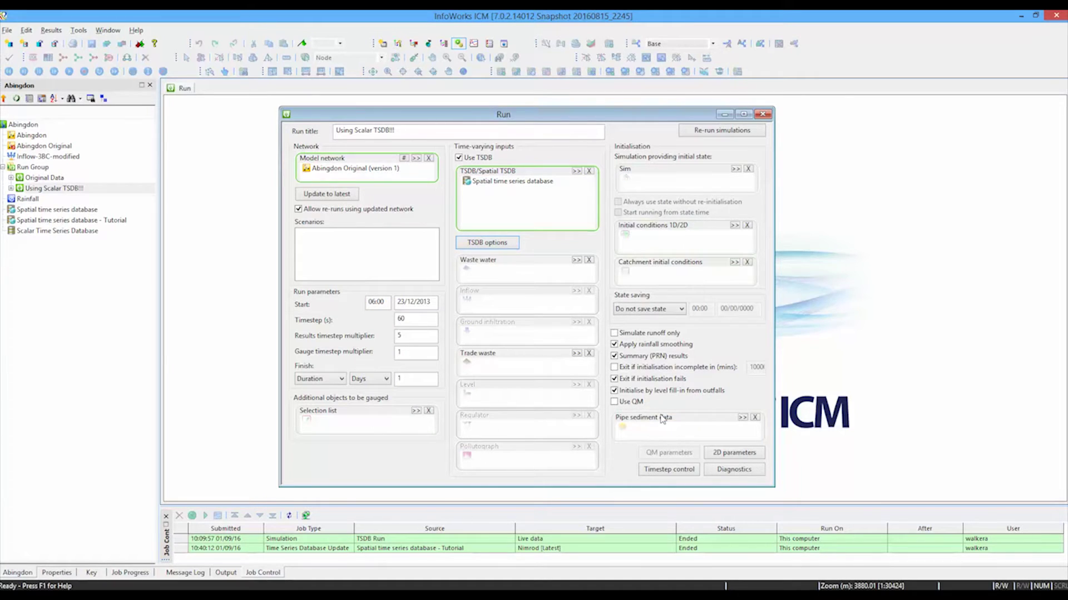
click(763, 114)
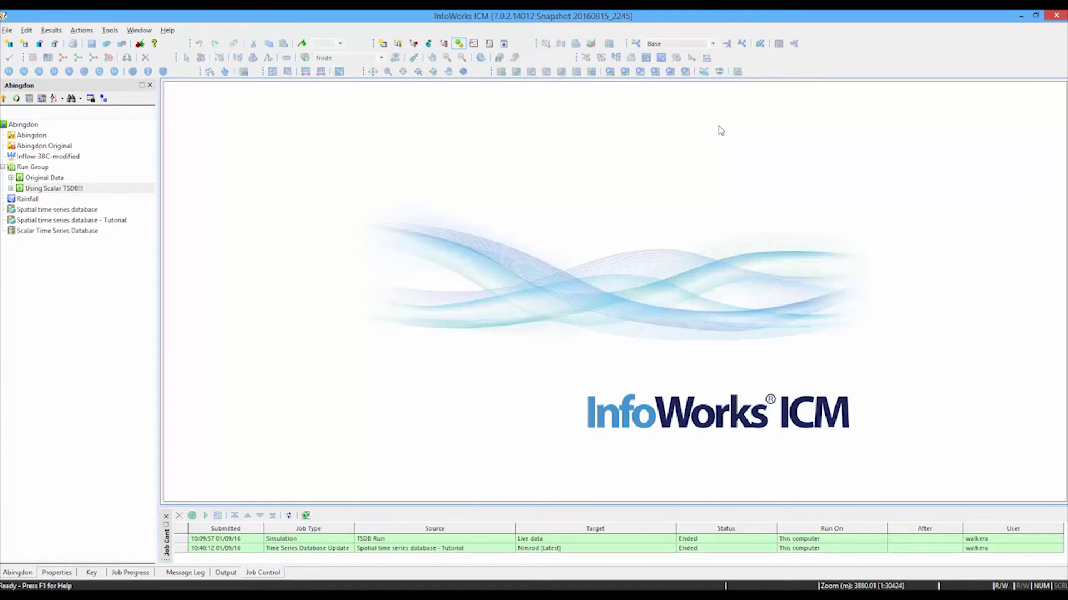
Step: Expand the Using Scalar TSDB!!! run and show its Live data results on a GeoPlan
click(11, 188)
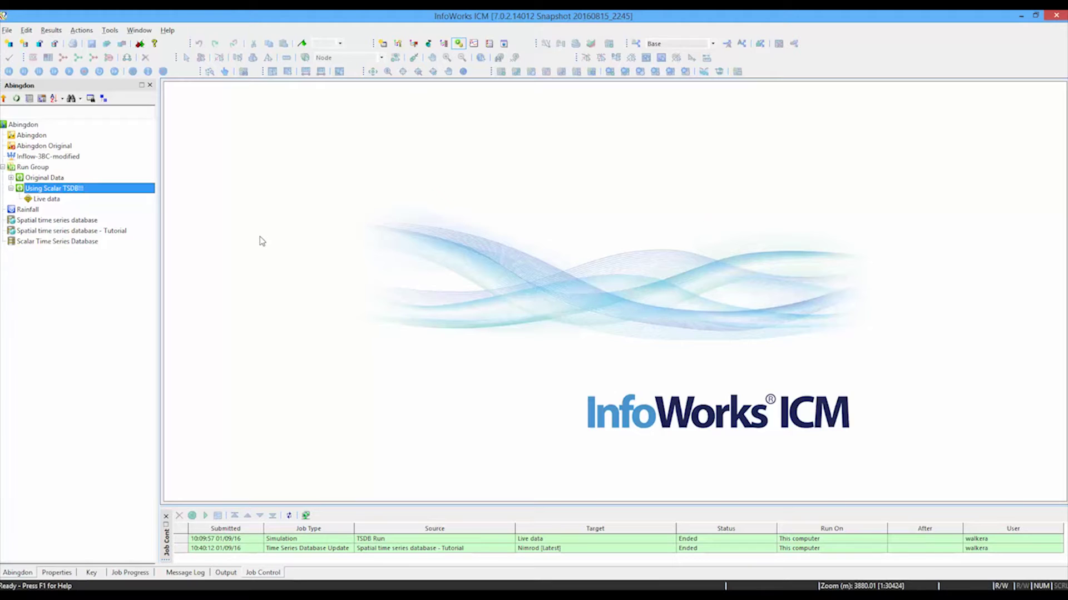
drag(49, 200, 312, 220)
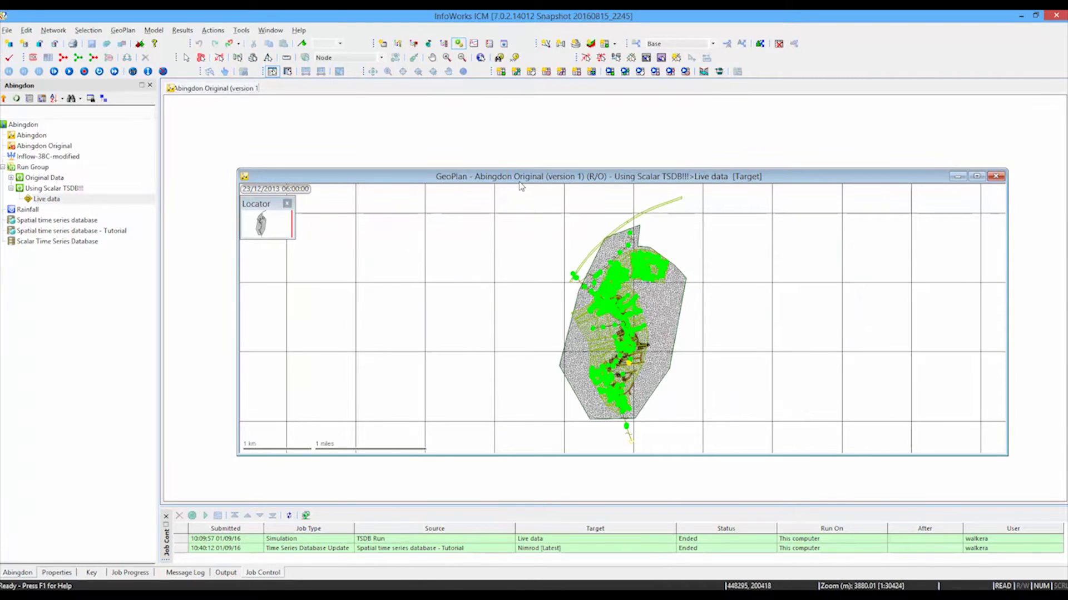
Step: Move the GeoPlan results window up-left, zoom in on the catchment, and start replaying the results
drag(511, 163, 445, 102)
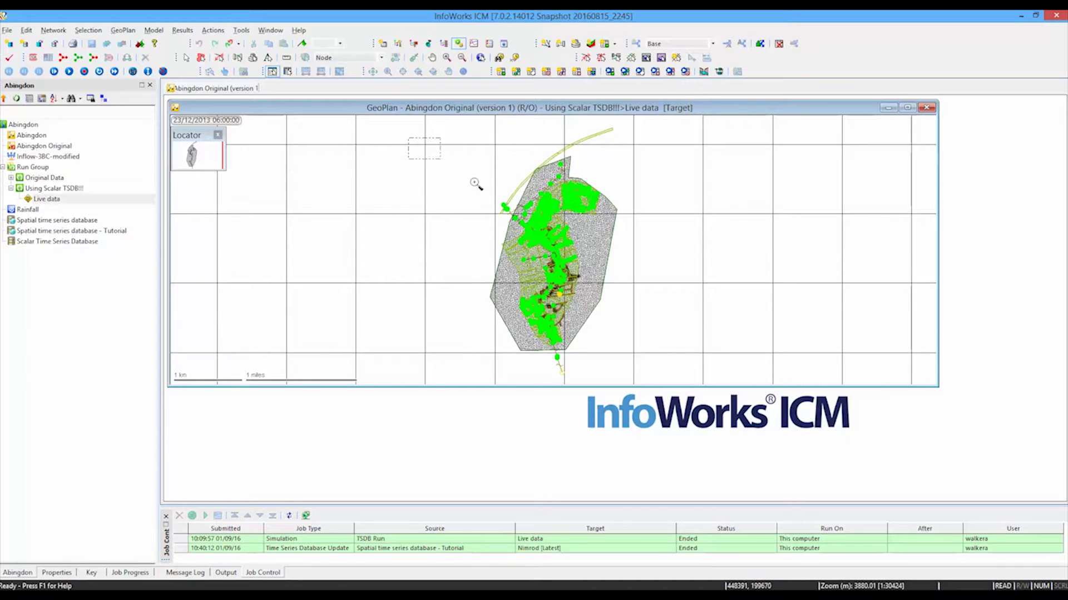
drag(627, 312, 674, 382)
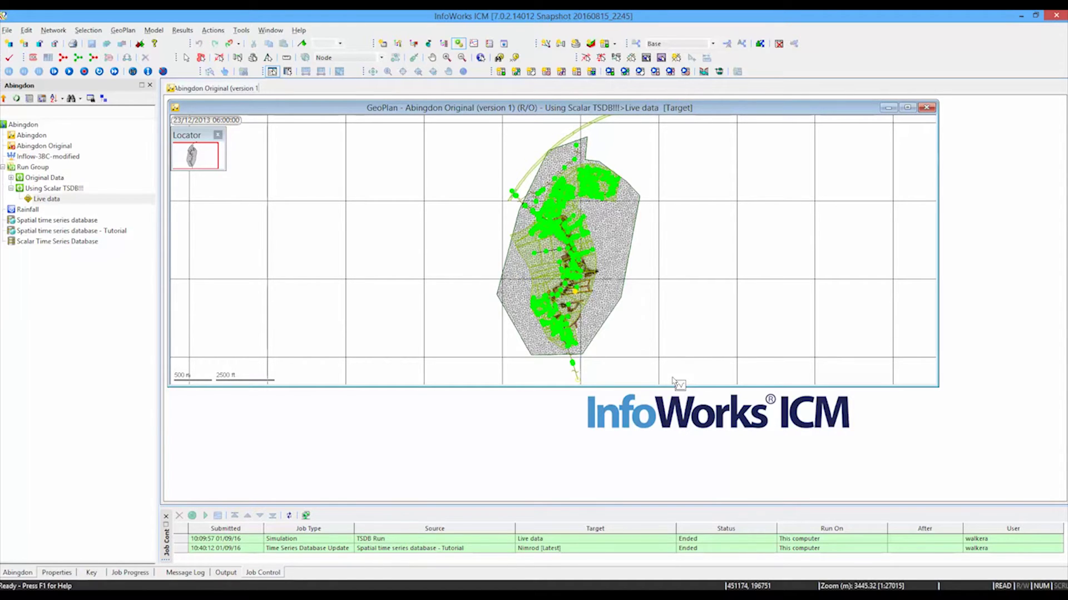
click(69, 71)
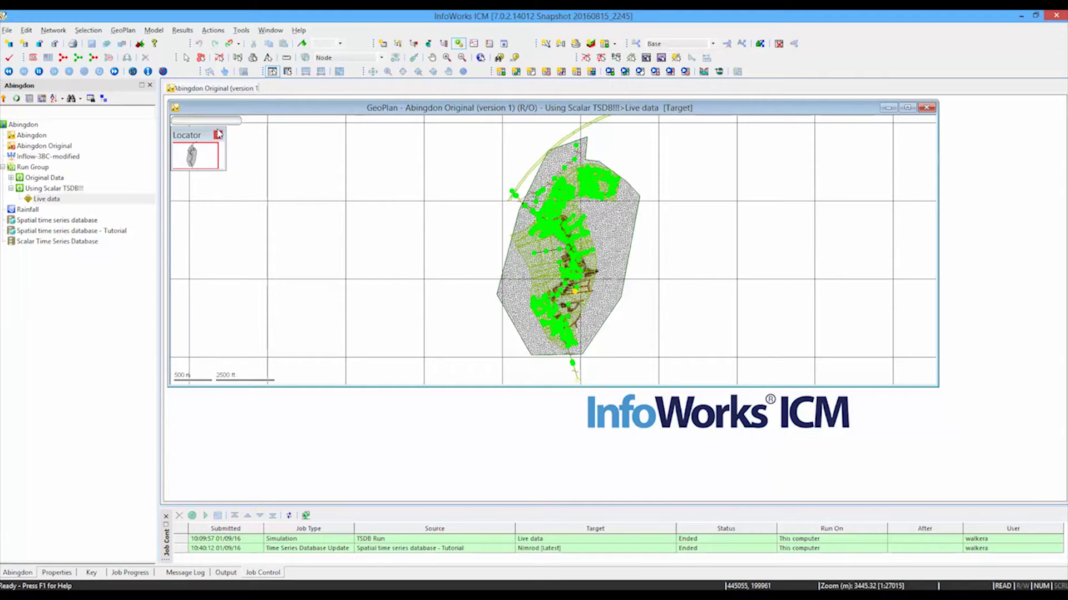